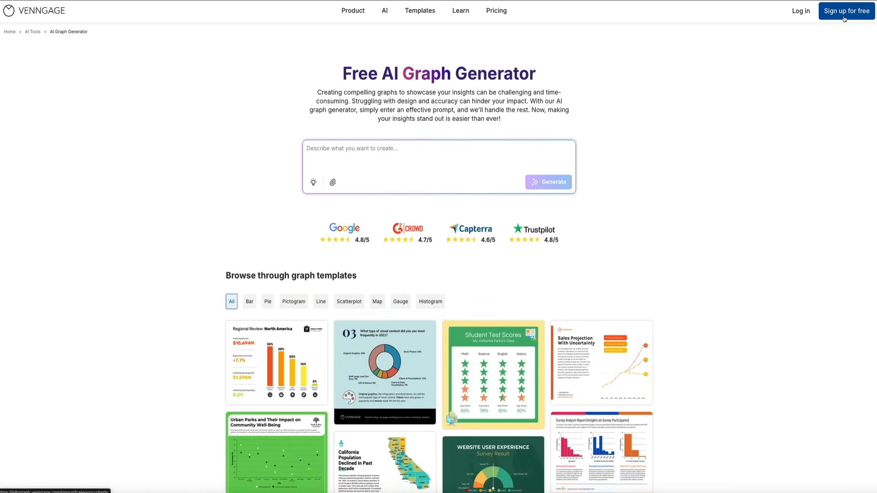
Create a free Venngage account for work use as a small-business Marketer, then return to the AI Graph Generator
{"action": "left_click", "coordinate": [781, 45]}
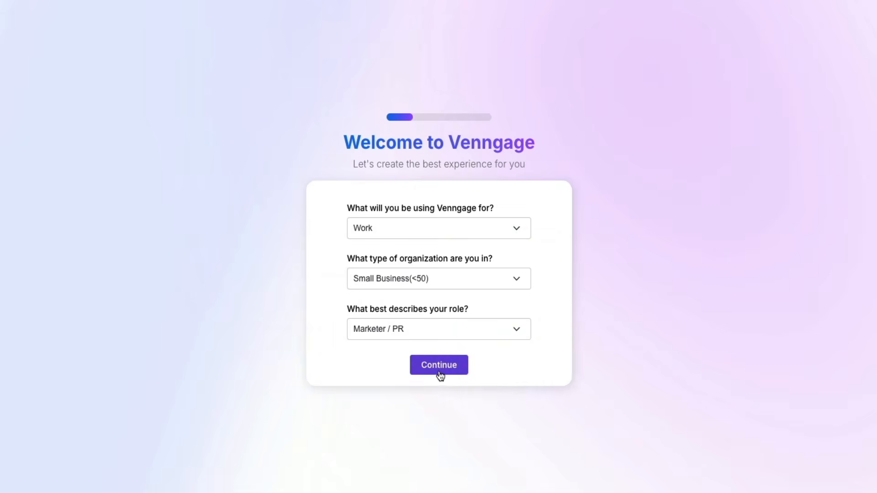
{"action": "left_click", "coordinate": [439, 372]}
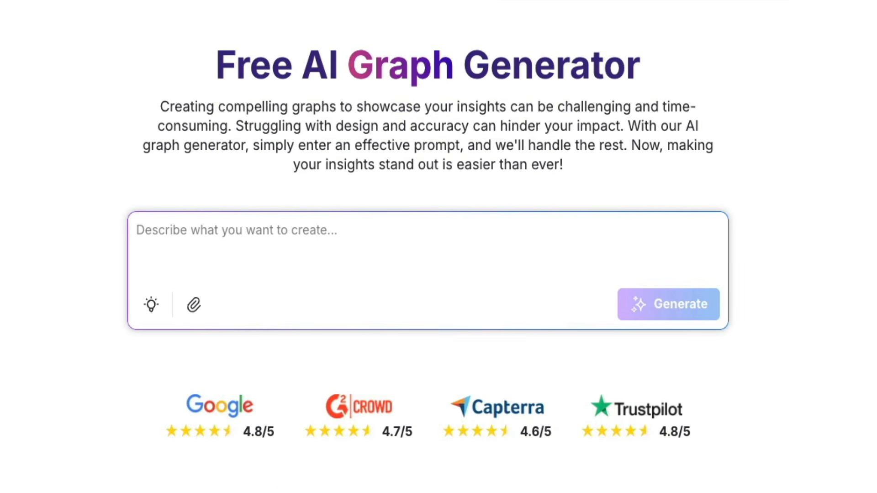
Paste a blogger media-kit graph prompt for six months of sessions, titled 'Monthly Blog Traffic Growth', and generate it
{"action": "left_click", "coordinate": [250, 288]}
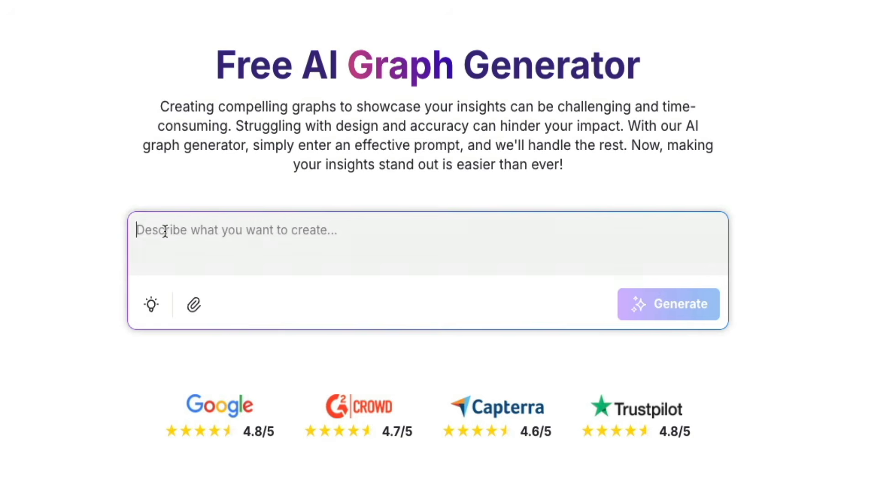
{"action": "type", "text": "Graph for blogger media kit | Show monthly website sessions for the last 6 months | Include title: ‘Monthly Blog Traffic Growth’ | Clear axis labels + timeframe | Add space for a 1-line insight."}
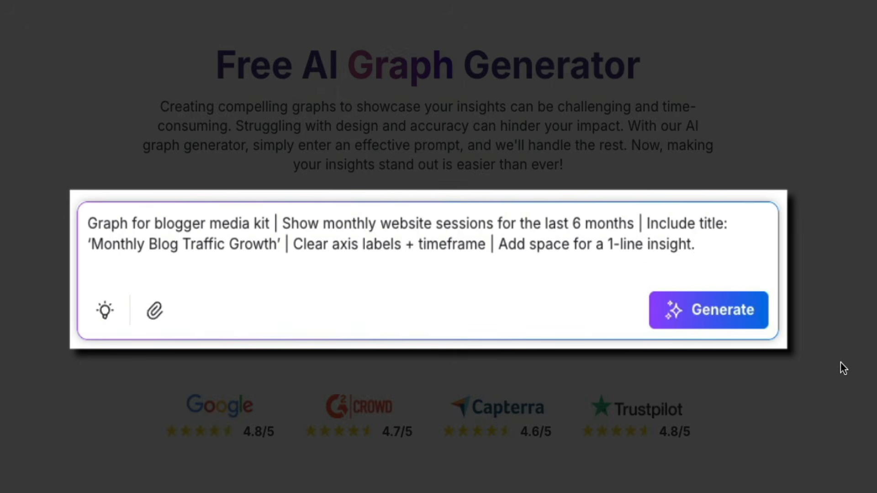
{"action": "left_click", "coordinate": [713, 328]}
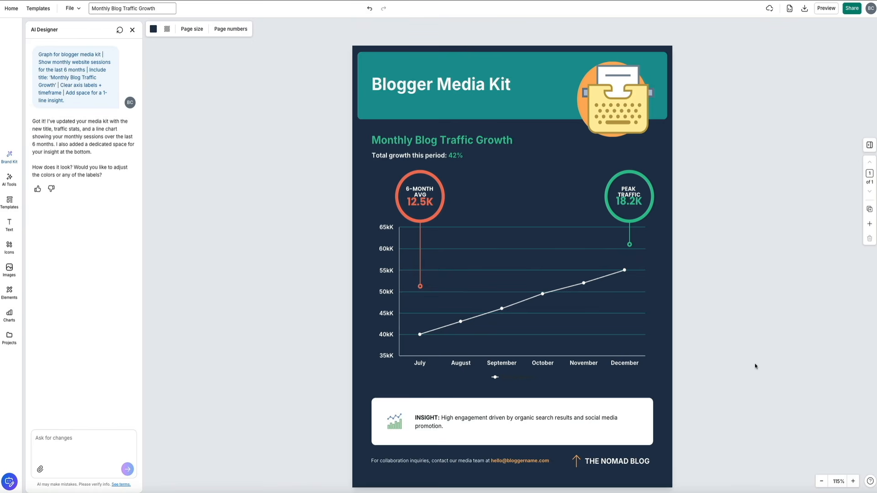
Replace the text after 'INSIGHT:' with 'Traffic grew 42% over 6 months driven by SEO.'
{"action": "left_click", "coordinate": [440, 423]}
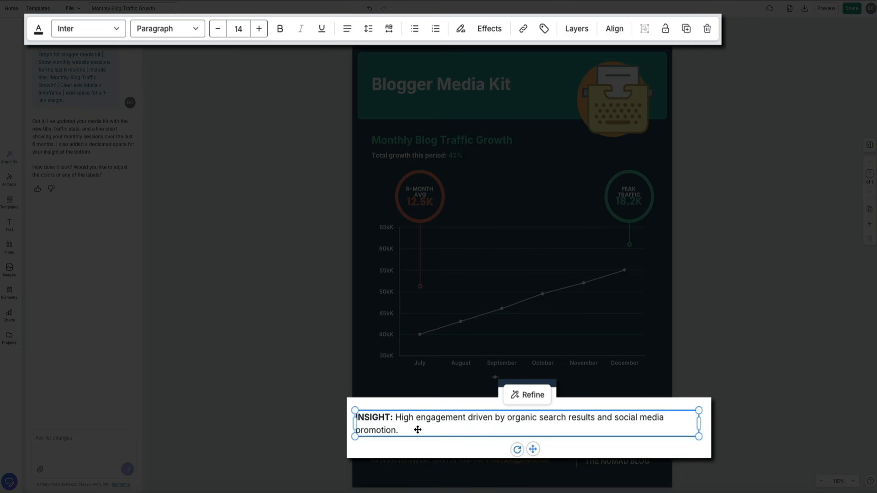
{"action": "double_click", "coordinate": [418, 430]}
{"action": "left_click", "coordinate": [402, 430]}
{"action": "left_click_drag", "start_coordinate": [402, 430], "coordinate": [396, 419]}
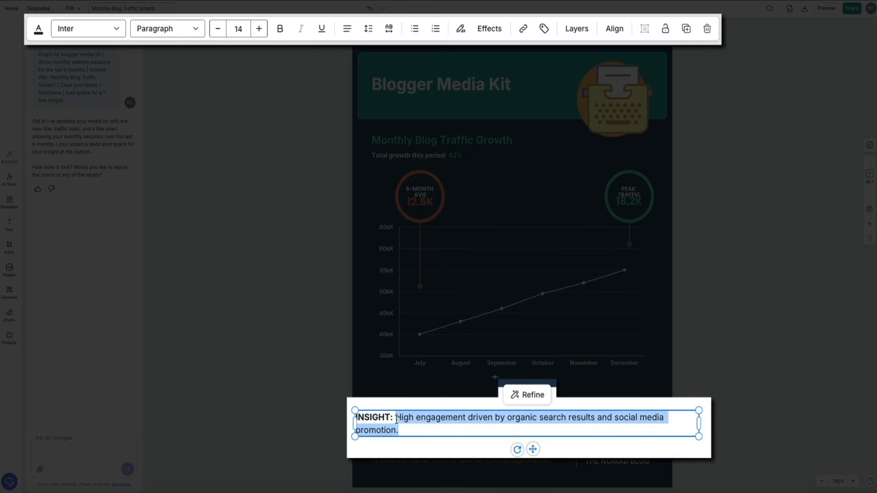
{"action": "type", "text": "Traffic grew 42% over 6 months driven by SEO."}
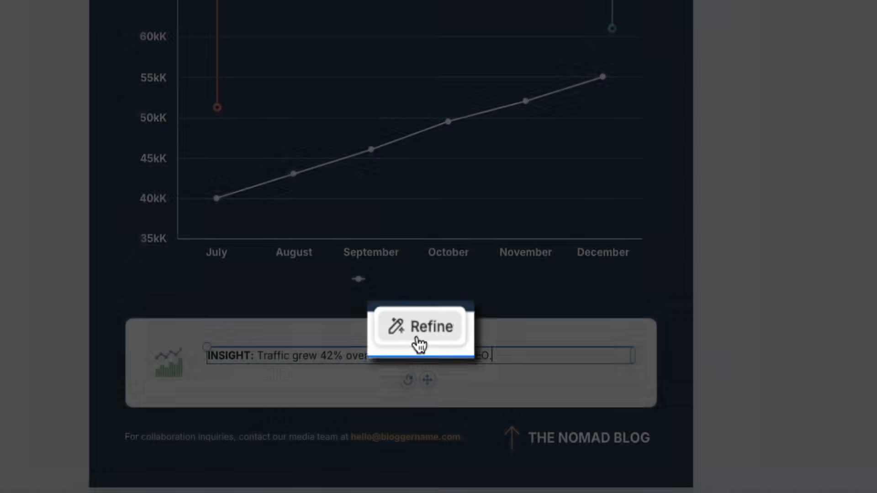
Use the AI Refine > Elaborate option to expand the insight into a full paragraph
{"action": "left_click", "coordinate": [418, 338]}
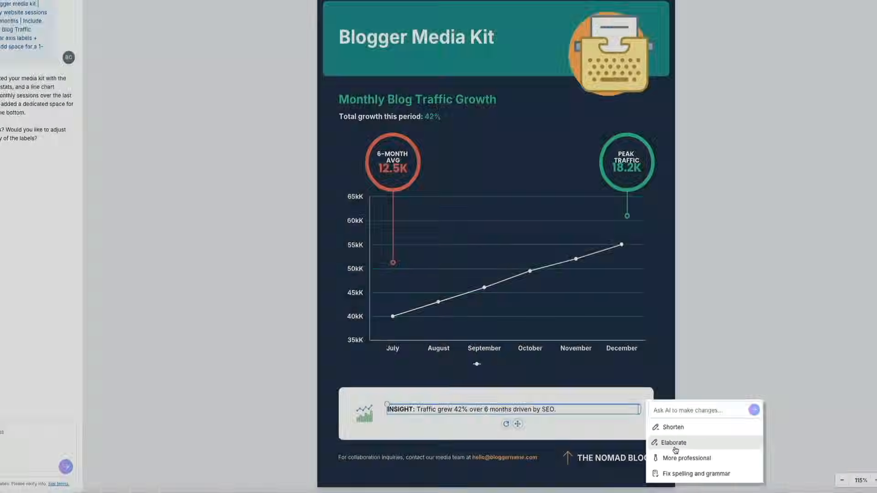
{"action": "left_click", "coordinate": [679, 421]}
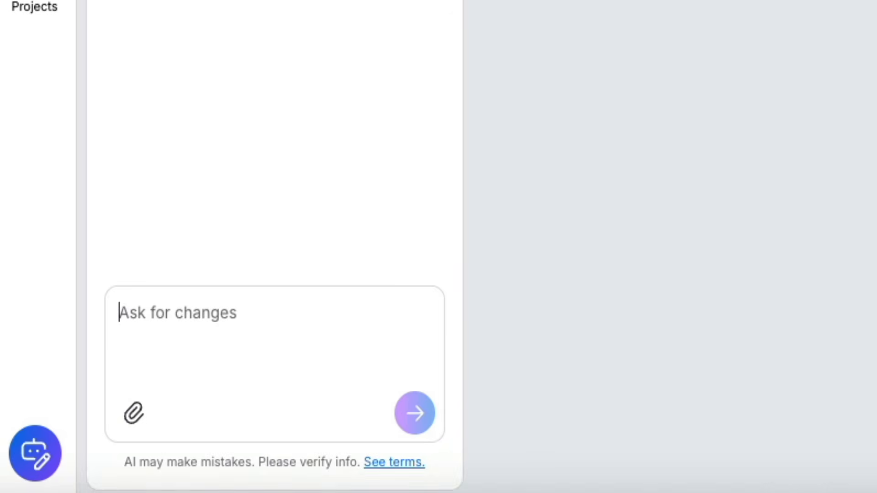
Ask the AI Designer to improve and shorten the text, retitling the page 'Nomad Media Kit'
{"action": "type", "text": "Let's impro"}
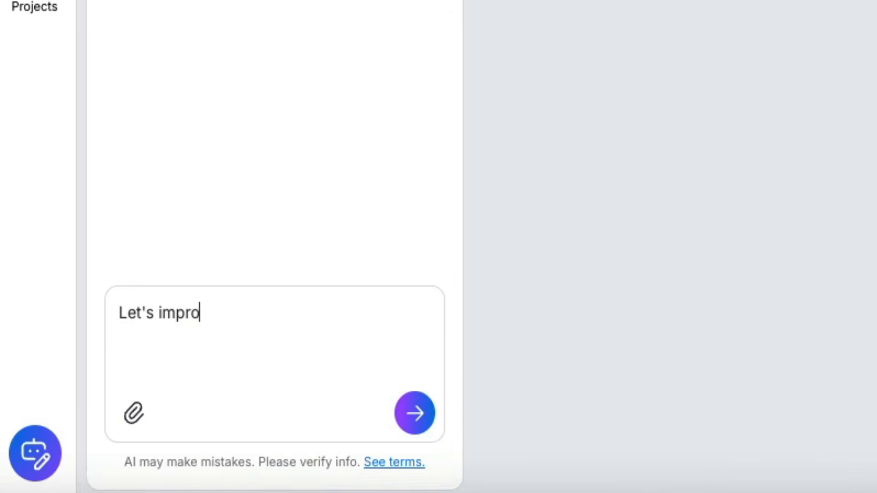
{"action": "type", "text": "ve the text and sh"}
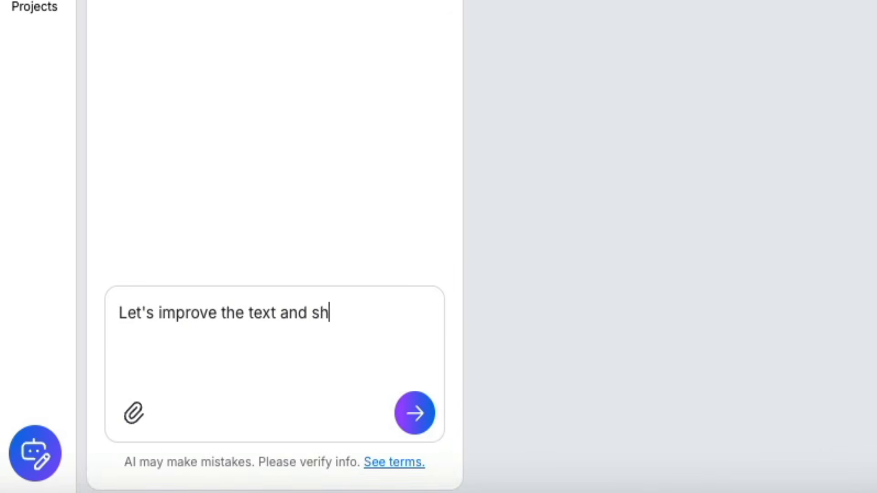
{"action": "type", "text": "orten it a bit."}
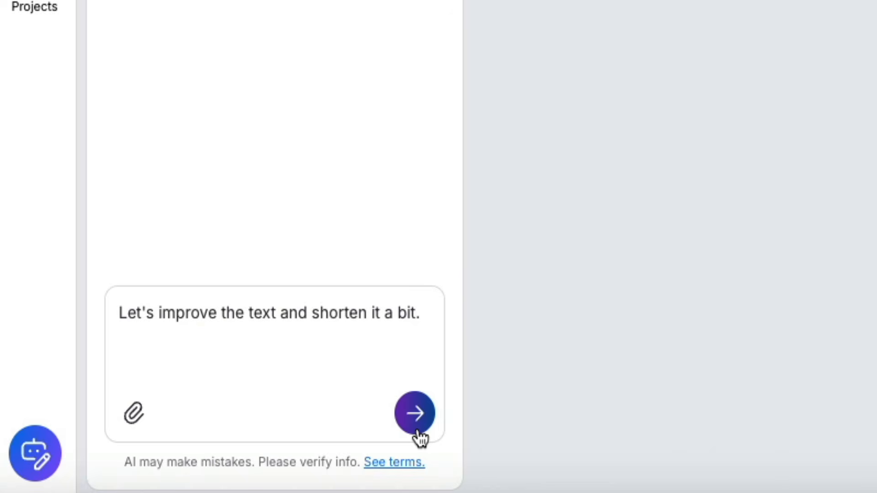
{"action": "left_click", "coordinate": [415, 415]}
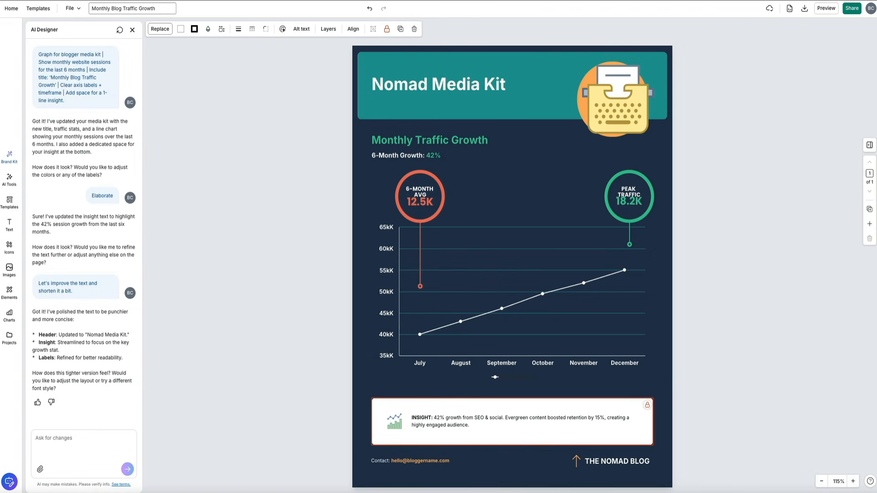
Ask the AI Designer for a bolder font style, giving Anton headings and Montserrat body text
{"action": "left_click", "coordinate": [98, 436]}
{"action": "type", "text": "Let's try a bolder font style."}
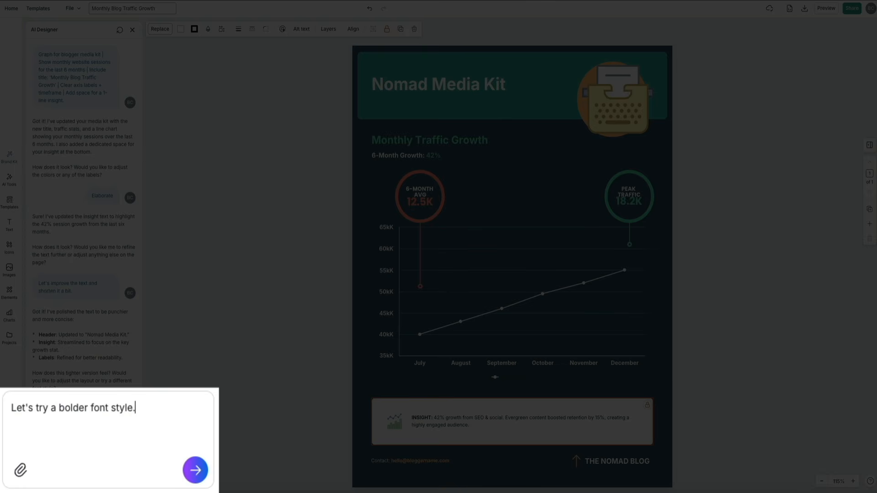
{"action": "key", "text": "Return"}
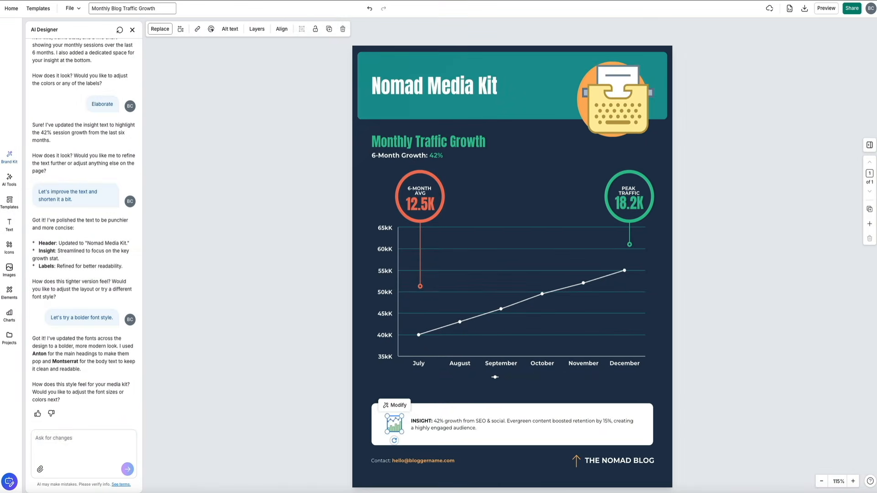
Send the pasted request for a cleaner, re-spaced media kit layout with clear hierarchy
{"action": "left_click", "coordinate": [87, 436]}
{"action": "type", "text": "Make this look like a clean media kit slide: better spacing, readable labels, clear hierarchy."}
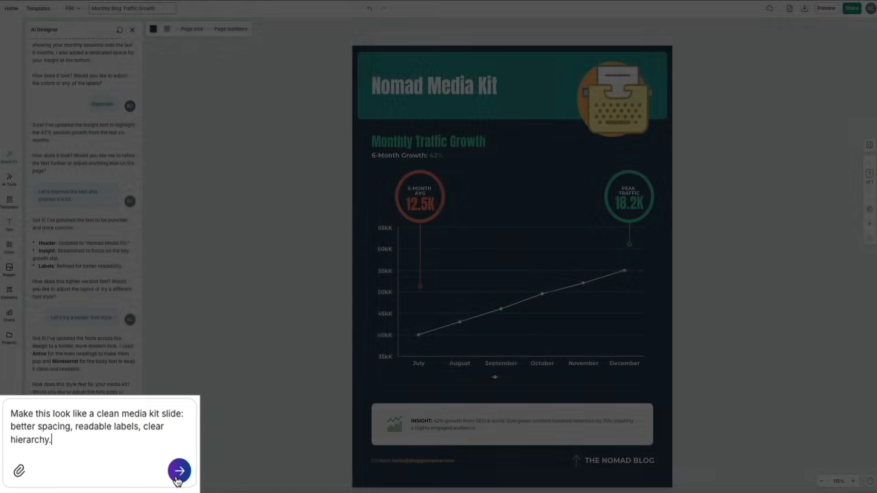
{"action": "left_click", "coordinate": [127, 474]}
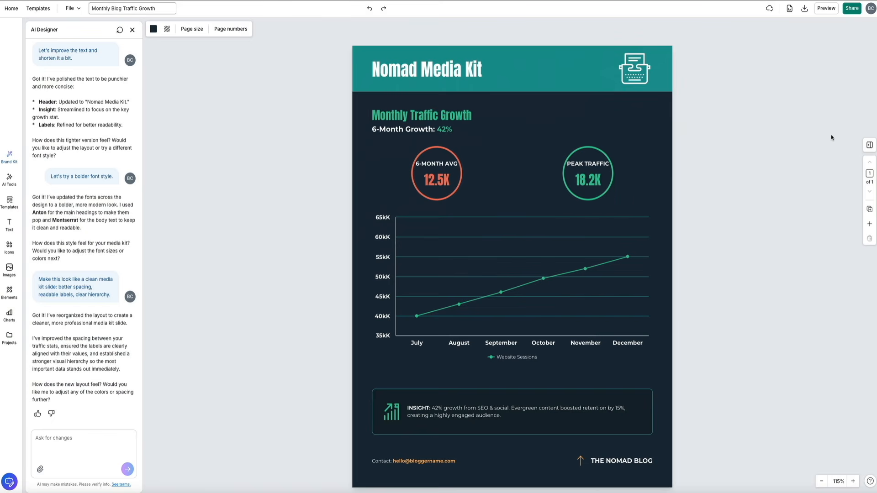
Nudge the 6-Month Avg and Peak Traffic circles so they sit level using the alignment guides
{"action": "left_click", "coordinate": [447, 153]}
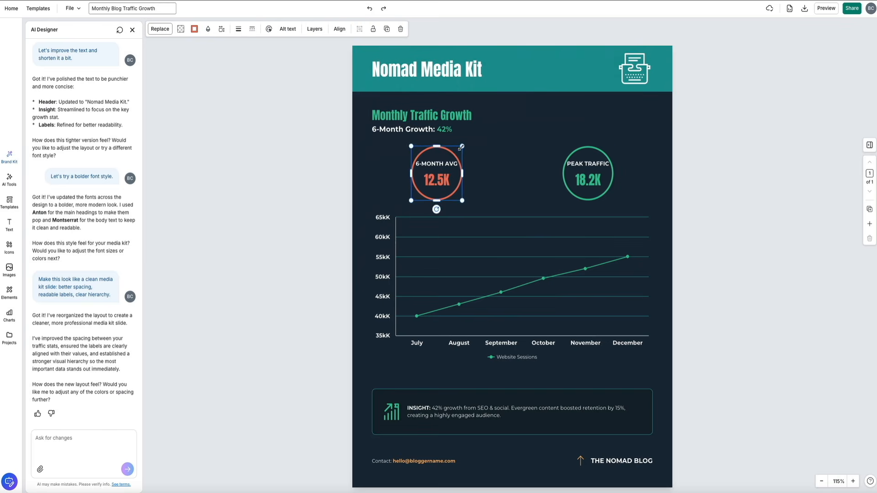
{"action": "left_click_drag", "start_coordinate": [465, 160], "coordinate": [463, 161]}
{"action": "left_click", "coordinate": [592, 148]}
{"action": "left_click_drag", "start_coordinate": [616, 145], "coordinate": [611, 148]}
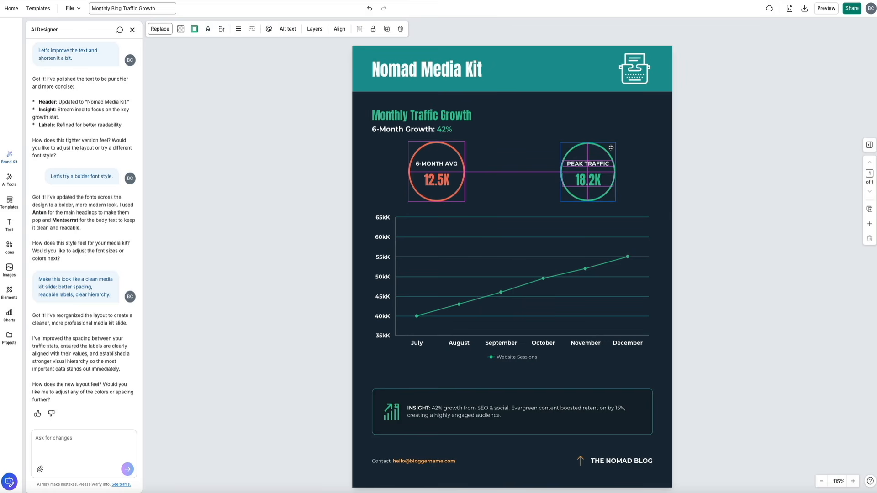
{"action": "left_click_drag", "start_coordinate": [610, 147], "coordinate": [611, 148]}
{"action": "left_click", "coordinate": [648, 150]}
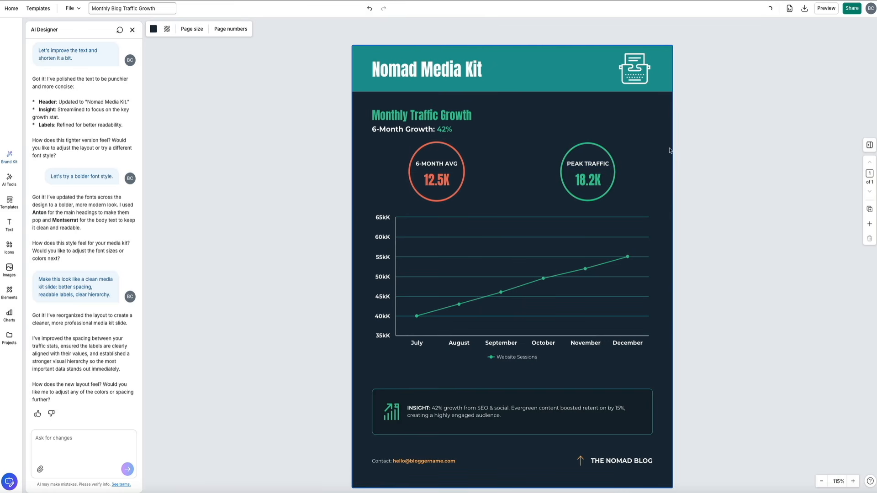
Change the page title from 'Nomad Media Kit' to 'Blog With Ben Media Kit'
{"action": "left_click", "coordinate": [388, 71]}
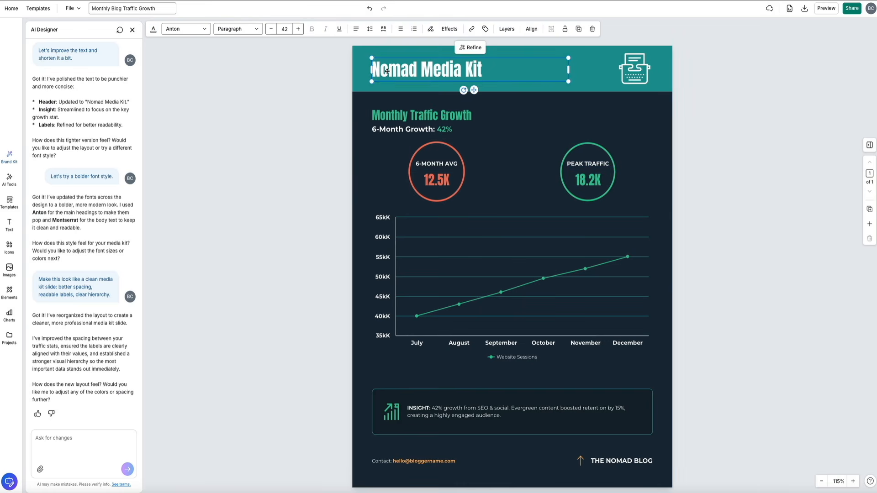
{"action": "left_click_drag", "start_coordinate": [417, 72], "coordinate": [367, 73]}
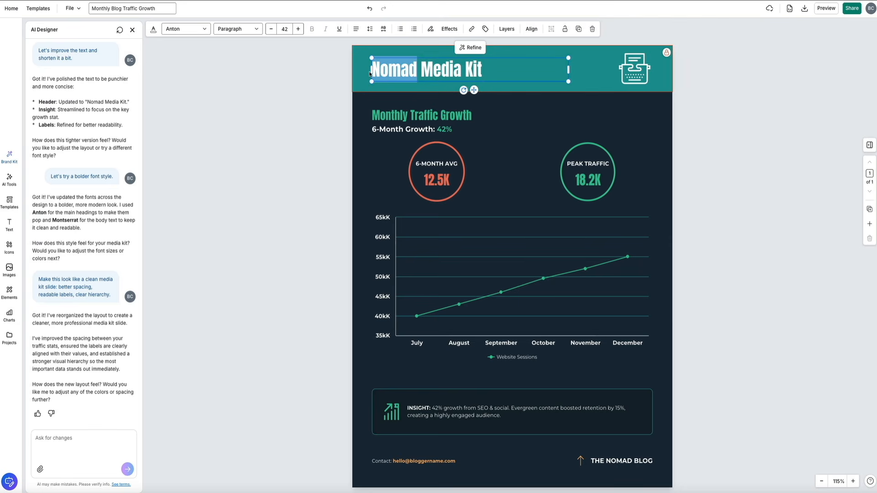
{"action": "type", "text": "Blog With Ben"}
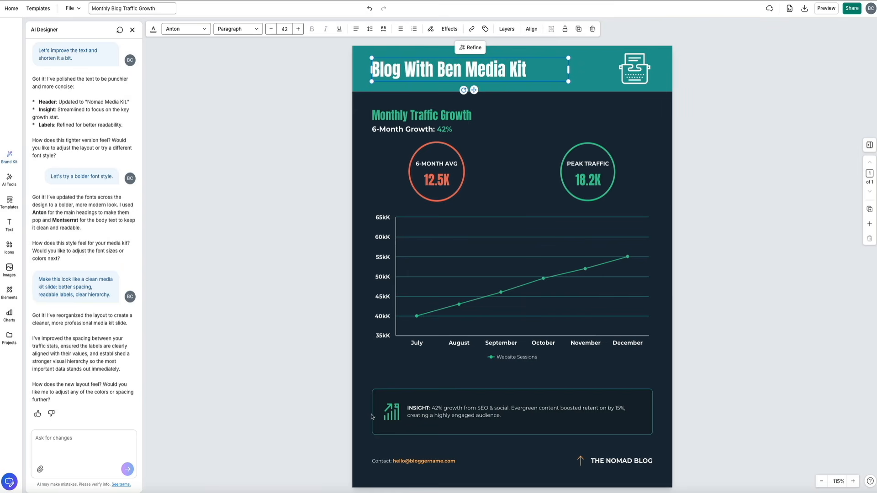
Replace the e-mail in the contact line with the blog's e-mail address
{"action": "double_click", "coordinate": [406, 464]}
{"action": "left_click", "coordinate": [401, 462]}
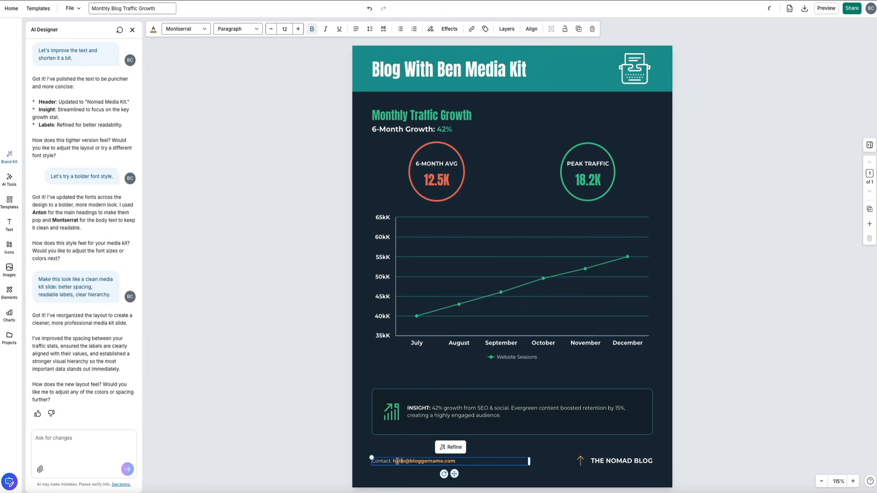
{"action": "left_click_drag", "start_coordinate": [393, 460], "coordinate": [456, 462]}
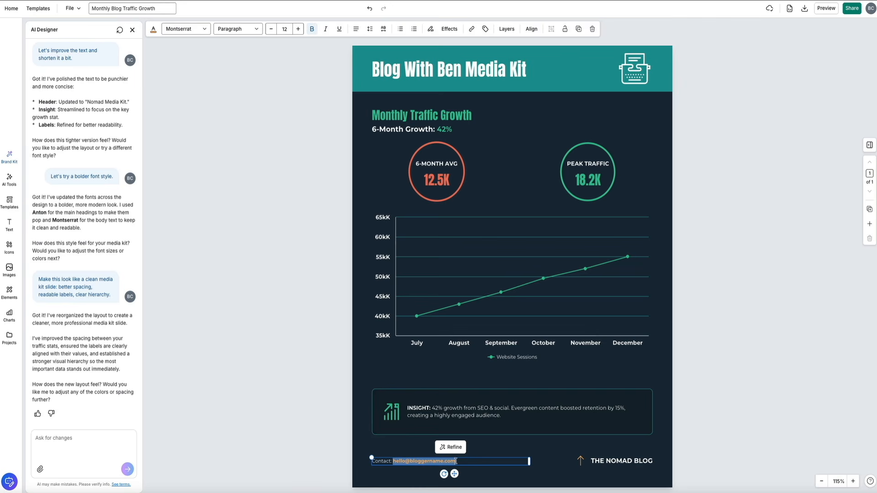
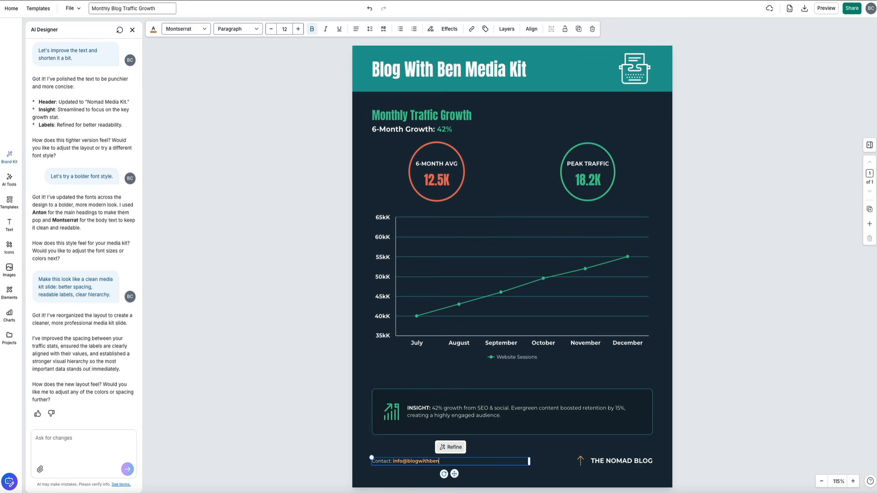
Change the footer label from 'THE NOMAD BLOG' to 'BLOG WITH BEN'
{"action": "double_click", "coordinate": [619, 460]}
{"action": "type", "text": "BLOG WITH BEN"}
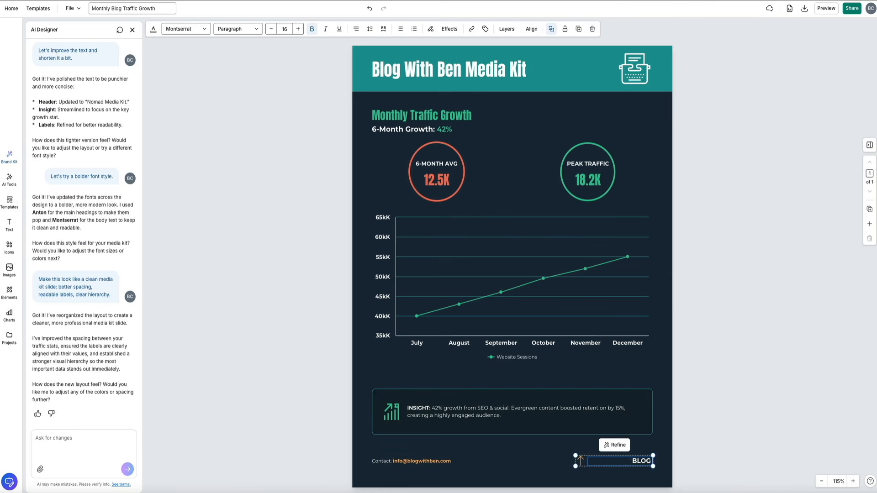
{"action": "left_click", "coordinate": [657, 444]}
{"action": "left_click", "coordinate": [640, 462]}
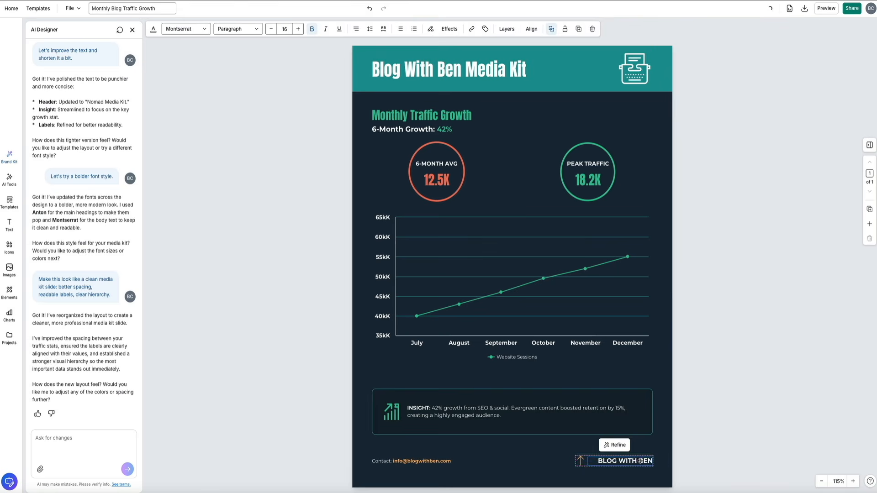
{"action": "left_click", "coordinate": [645, 452]}
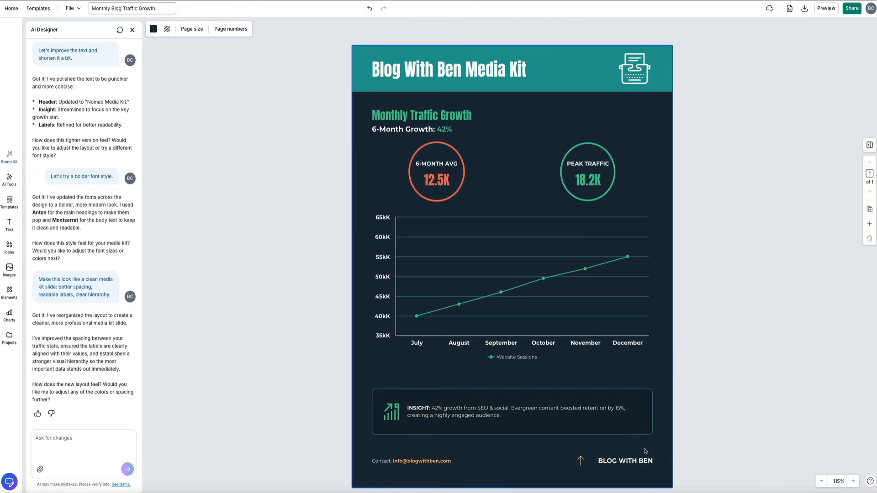
{"action": "left_click", "coordinate": [581, 461]}
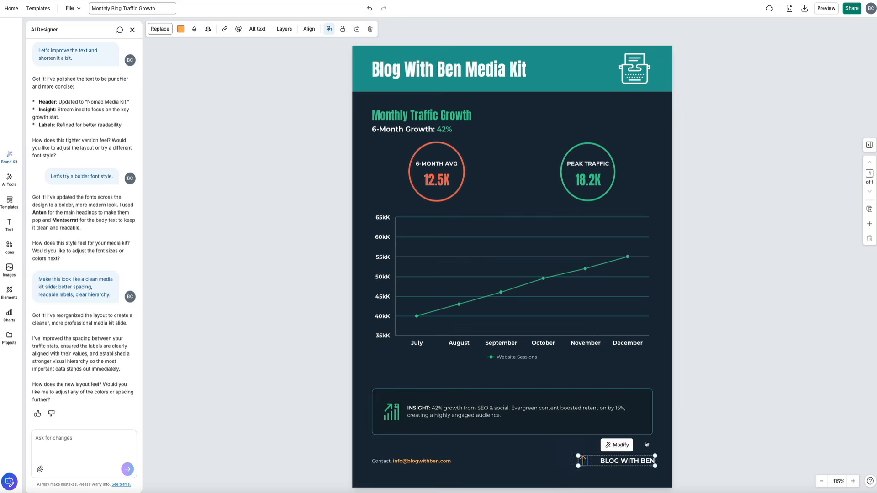
{"action": "left_click", "coordinate": [662, 435]}
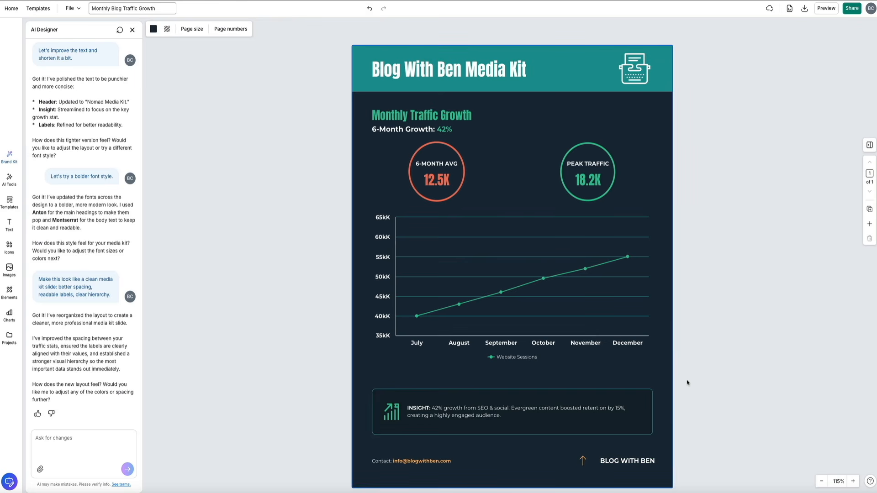
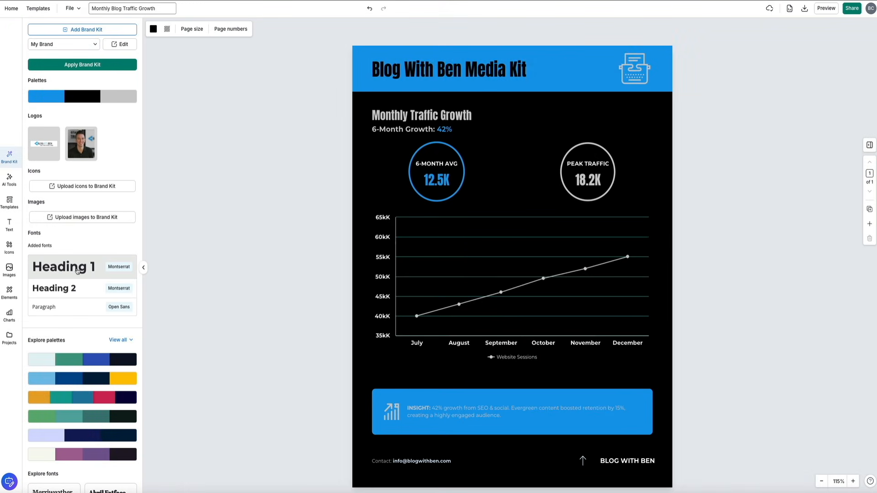
Apply Montserrat to the title, heading and figures, and Open Sans to chart, insight and footer text
{"action": "left_click", "coordinate": [78, 271]}
{"action": "left_click", "coordinate": [74, 288]}
{"action": "left_click", "coordinate": [72, 310]}
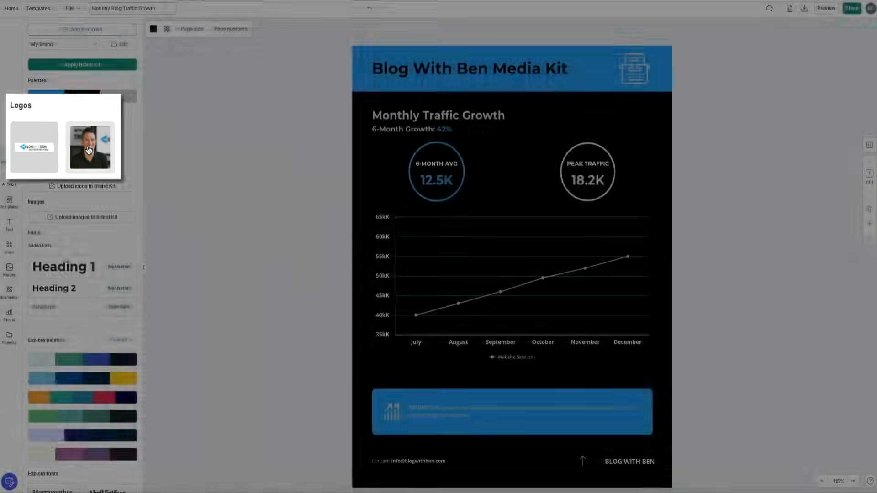
Replace the header's typewriter icon with a shrunken headshot logo at the top right
{"action": "left_click", "coordinate": [81, 146]}
{"action": "left_click_drag", "start_coordinate": [619, 190], "coordinate": [637, 82]}
{"action": "left_click", "coordinate": [634, 69]}
{"action": "key", "text": "Delete"}
{"action": "left_click_drag", "start_coordinate": [656, 57], "coordinate": [628, 82]}
{"action": "left_click_drag", "start_coordinate": [641, 67], "coordinate": [637, 69]}
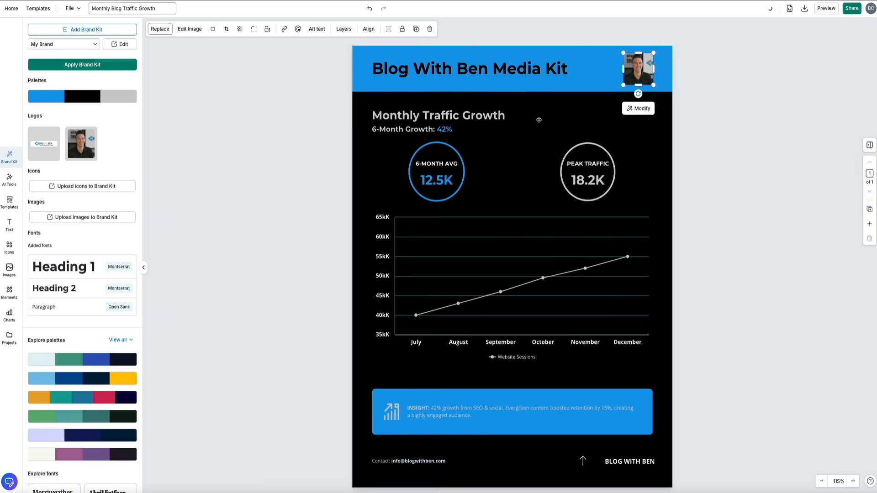
{"action": "left_click", "coordinate": [539, 120]}
{"action": "left_click", "coordinate": [593, 132]}
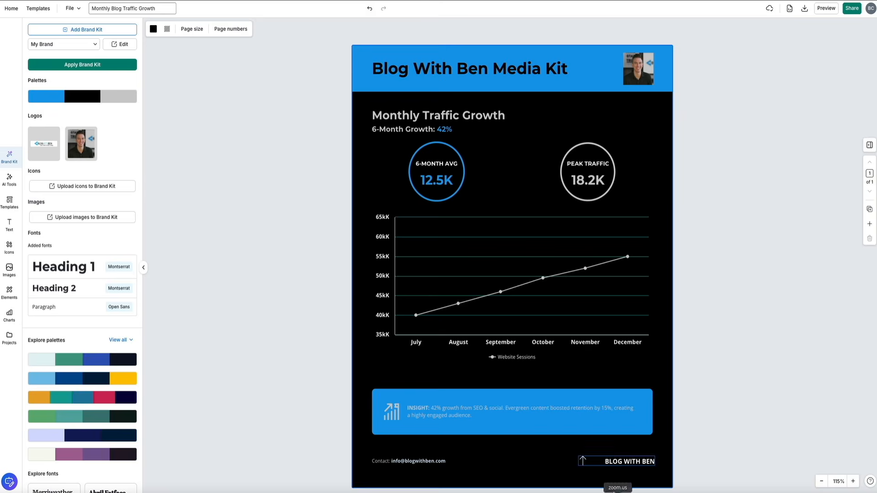
Swap the BLOG WITH BEN footer text for the Blog With Ben logo, sized to fit
{"action": "left_click", "coordinate": [582, 459]}
{"action": "key", "text": "Delete"}
{"action": "left_click", "coordinate": [43, 138]}
{"action": "left_click_drag", "start_coordinate": [533, 188], "coordinate": [588, 462]}
{"action": "left_click_drag", "start_coordinate": [659, 447], "coordinate": [647, 461]}
{"action": "left_click", "coordinate": [641, 478]}
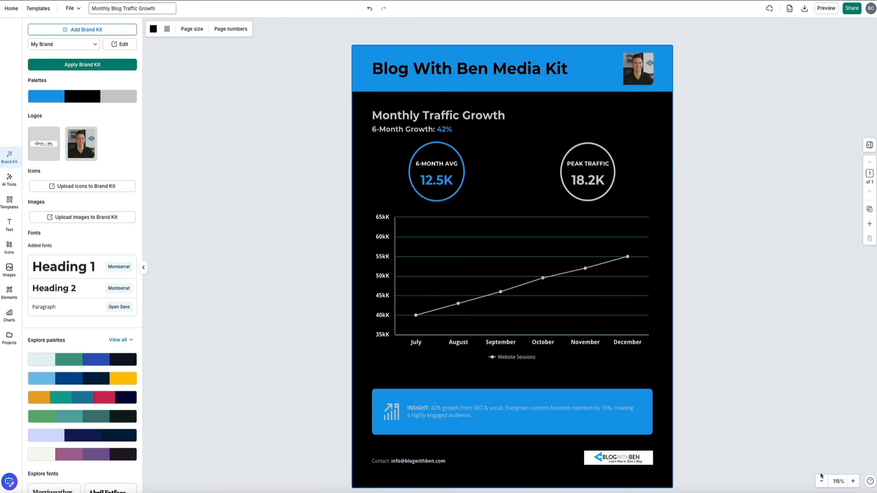
Fine-tune the header headshot's size and position in the top-right corner
{"action": "left_click", "coordinate": [636, 72]}
{"action": "left_click_drag", "start_coordinate": [623, 85], "coordinate": [598, 111]}
{"action": "mouse_move", "coordinate": [619, 93]}
{"action": "left_mouse_down"}
{"action": "mouse_move", "coordinate": [610, 95]}
{"action": "mouse_move", "coordinate": [620, 95]}
{"action": "left_mouse_up"}
{"action": "left_click", "coordinate": [867, 133]}
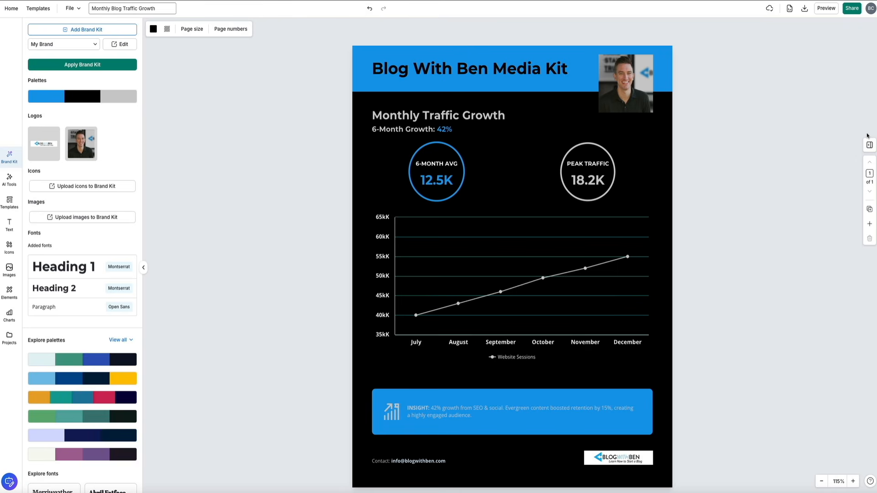
{"action": "left_click", "coordinate": [639, 71]}
{"action": "mouse_move", "coordinate": [653, 55]}
{"action": "left_mouse_down"}
{"action": "mouse_move", "coordinate": [634, 75]}
{"action": "mouse_move", "coordinate": [652, 71]}
{"action": "left_mouse_up"}
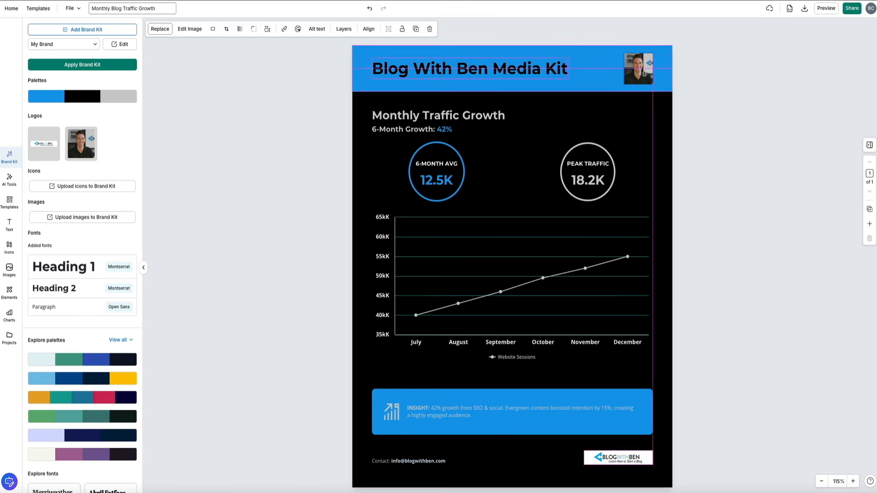
{"action": "left_click", "coordinate": [829, 128]}
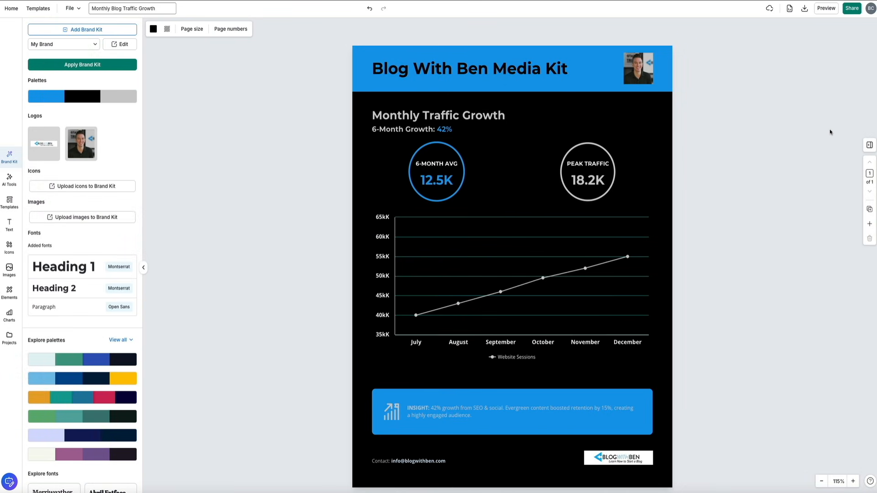
Change the traffic line chart's grid line colour from teal to brand blue #169BEC
{"action": "left_click", "coordinate": [505, 217]}
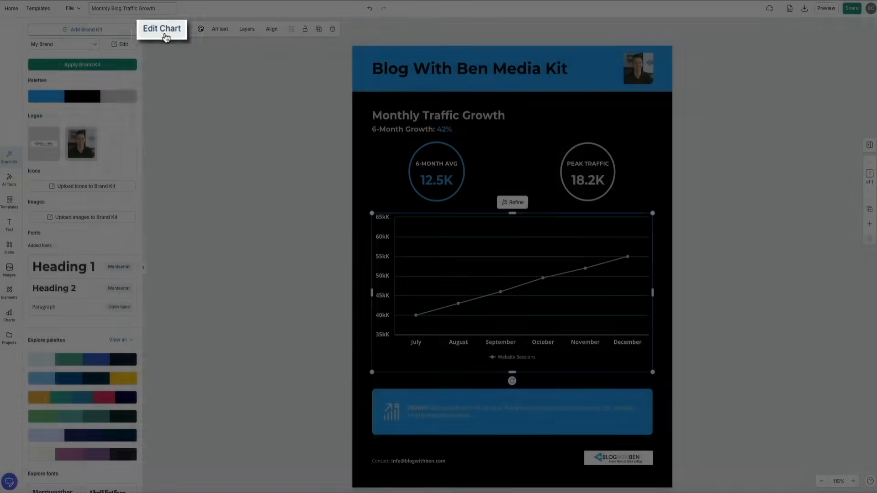
{"action": "left_click", "coordinate": [164, 33]}
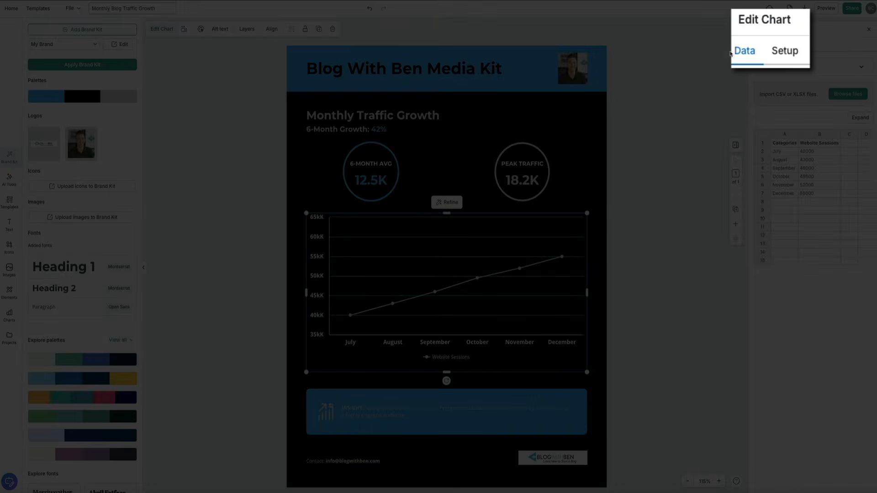
{"action": "left_click", "coordinate": [786, 51]}
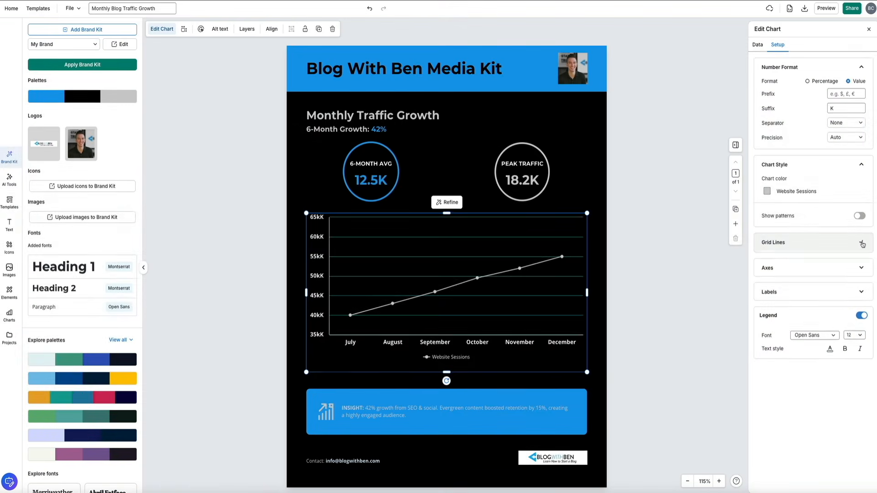
{"action": "left_click", "coordinate": [861, 242]}
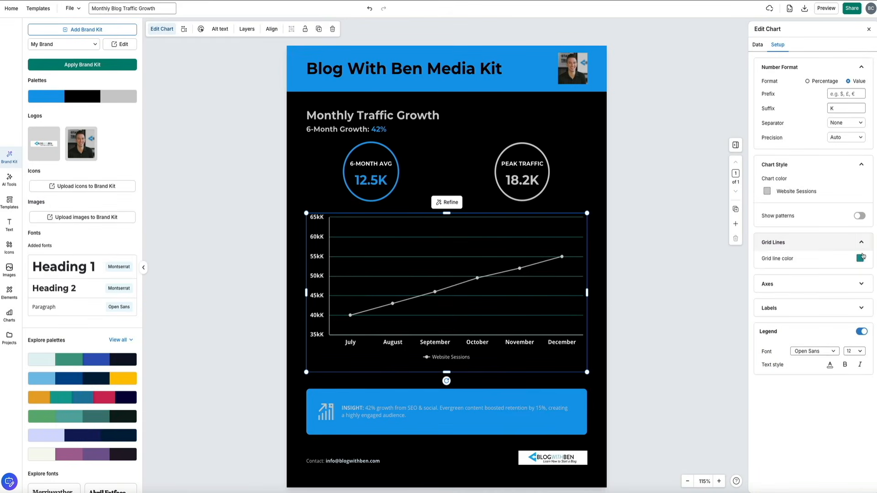
{"action": "left_click", "coordinate": [860, 258]}
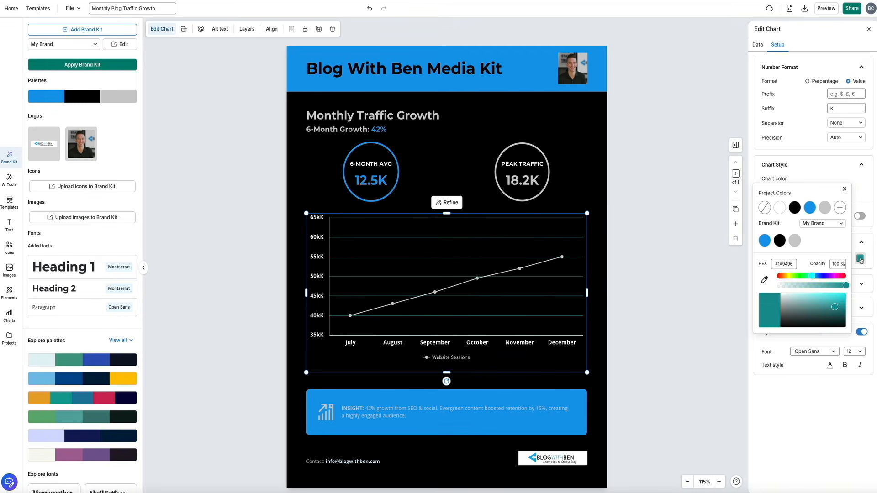
{"action": "left_click", "coordinate": [764, 240]}
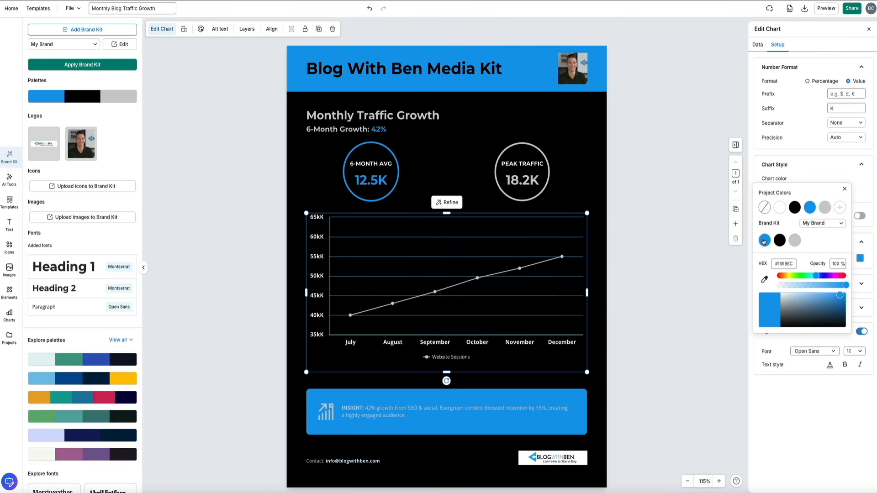
{"action": "left_click", "coordinate": [712, 267]}
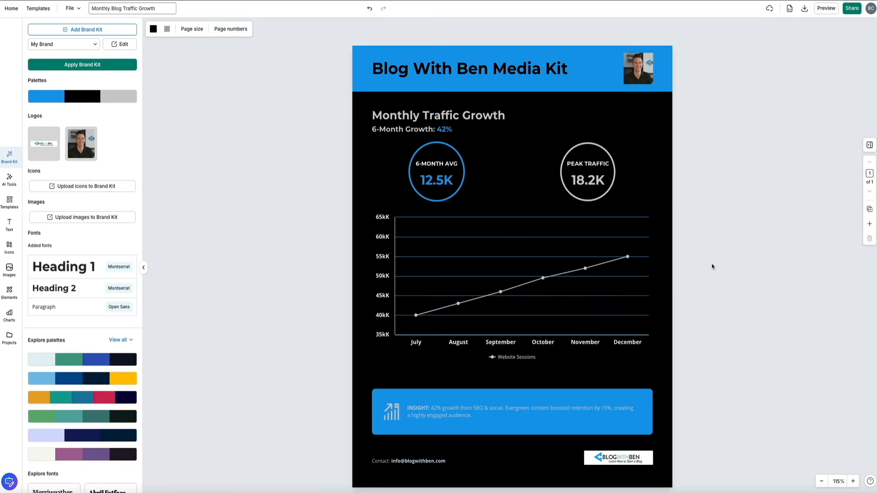
Collapse the Brand Kit side panel to widen the design canvas
{"action": "left_click", "coordinate": [144, 267]}
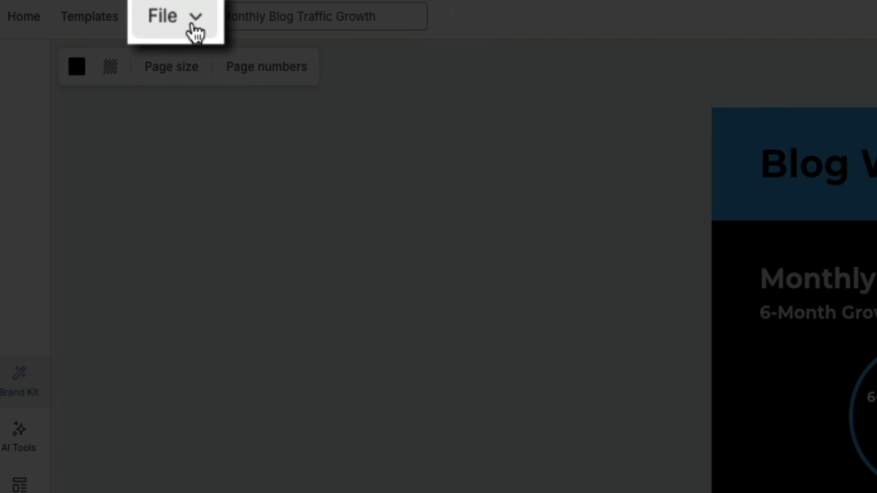
Run the accessibility check on the media kit, which reports 12 issues
{"action": "left_click", "coordinate": [196, 32]}
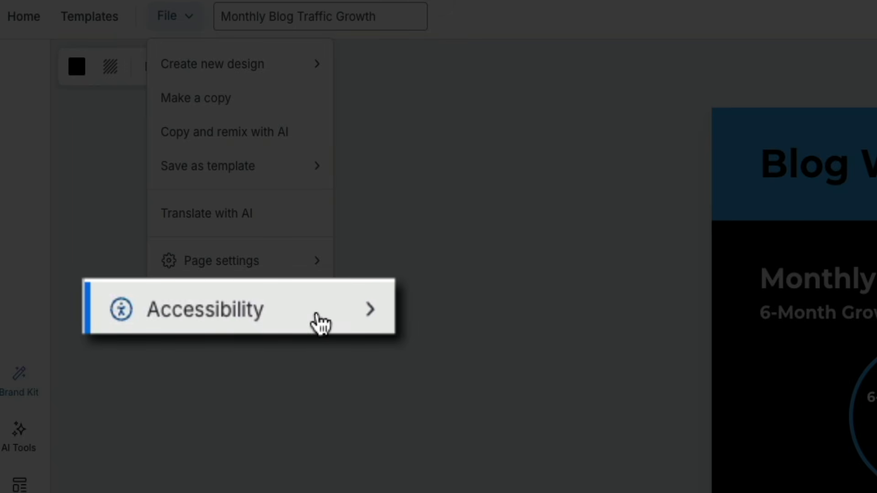
{"action": "left_click", "coordinate": [288, 316]}
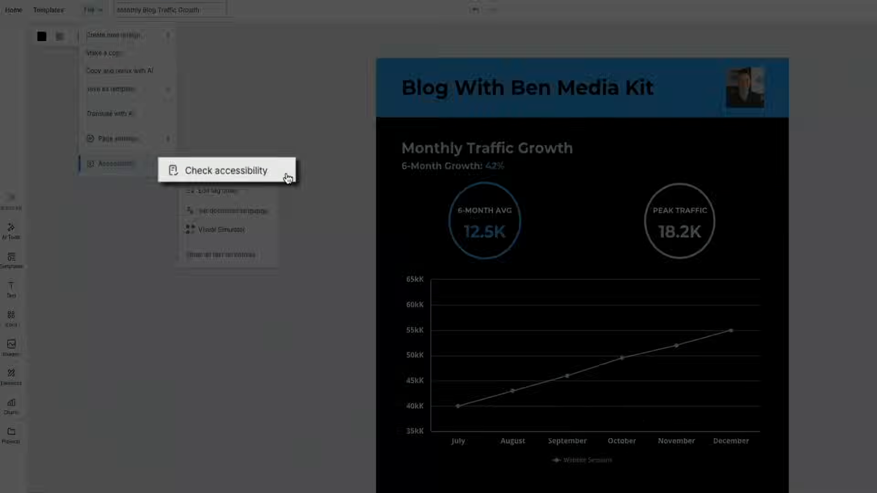
{"action": "left_click", "coordinate": [552, 337]}
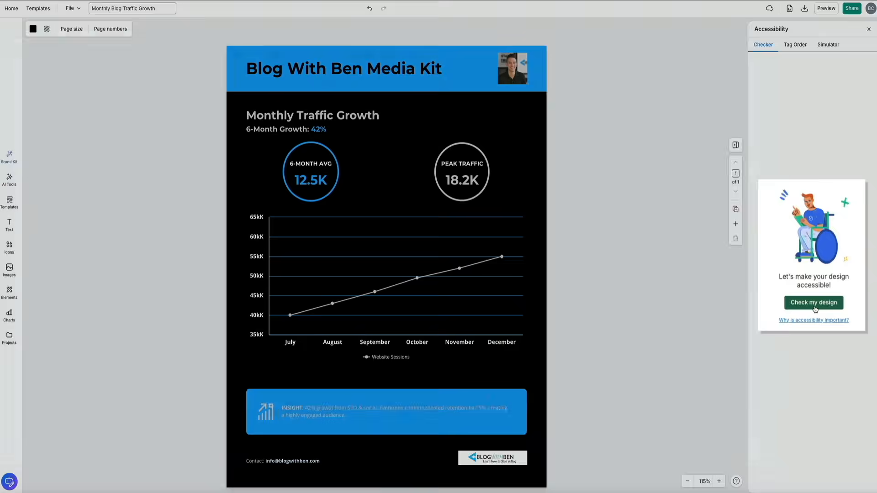
{"action": "left_click", "coordinate": [814, 303]}
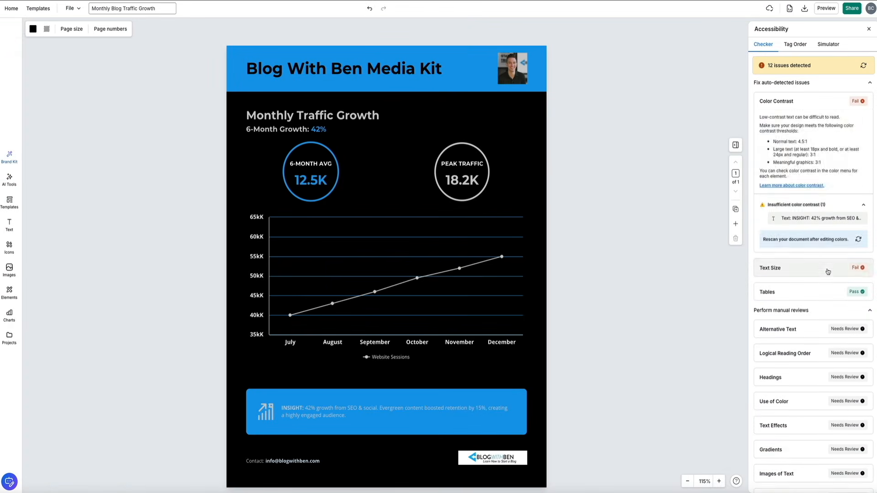
Raise the contact line and the 6-MONTH AVG label to font size 16
{"action": "left_click", "coordinate": [826, 268]}
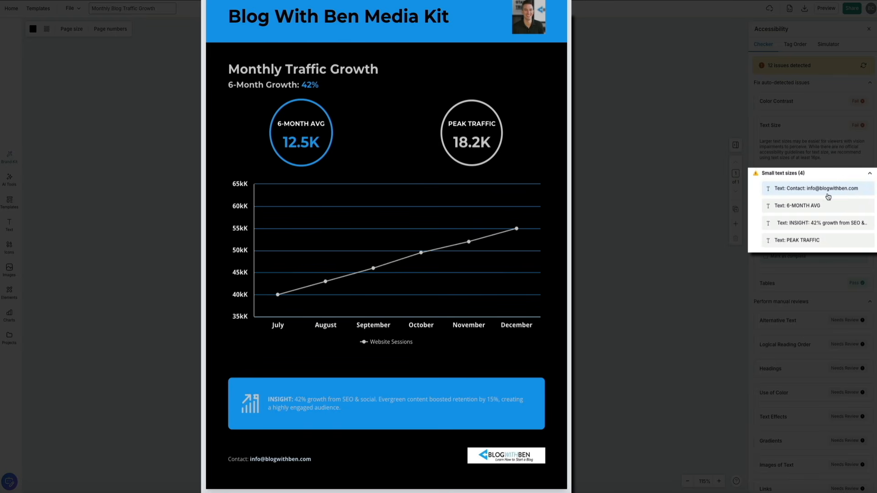
{"action": "left_click", "coordinate": [862, 191]}
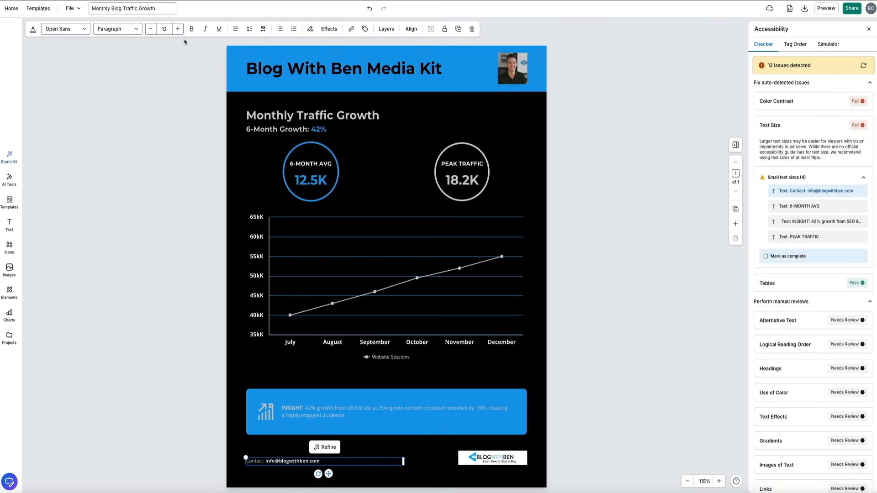
{"action": "left_click", "coordinate": [178, 29]}
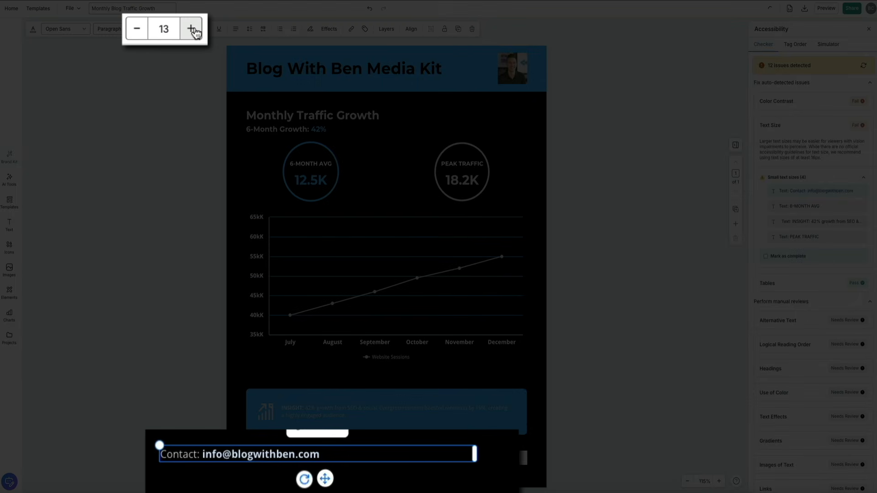
{"action": "left_click", "coordinate": [191, 29]}
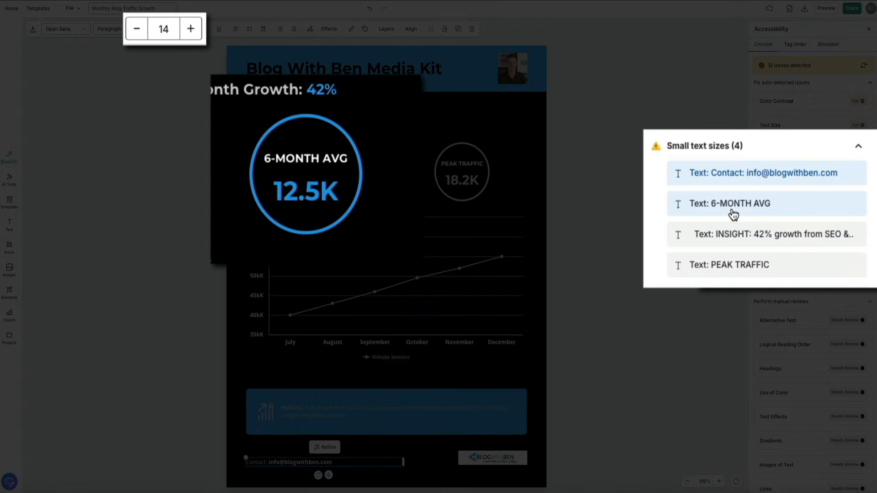
{"action": "left_click", "coordinate": [733, 205]}
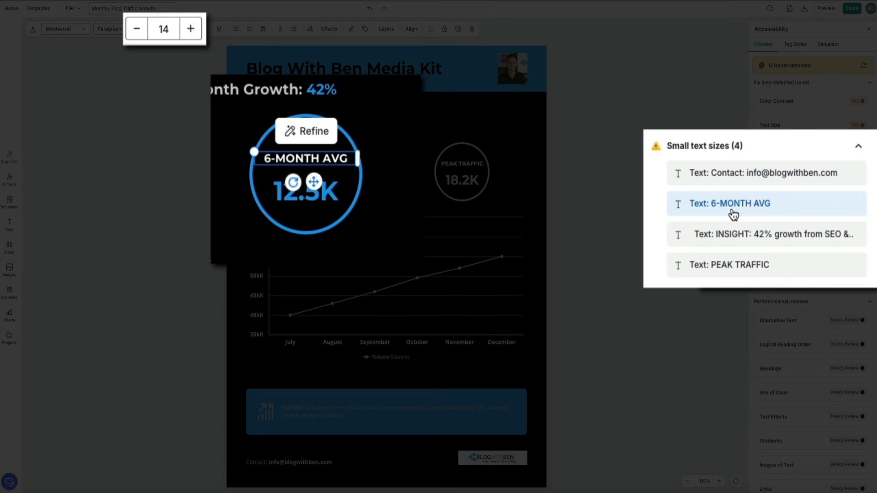
{"action": "left_click", "coordinate": [190, 33]}
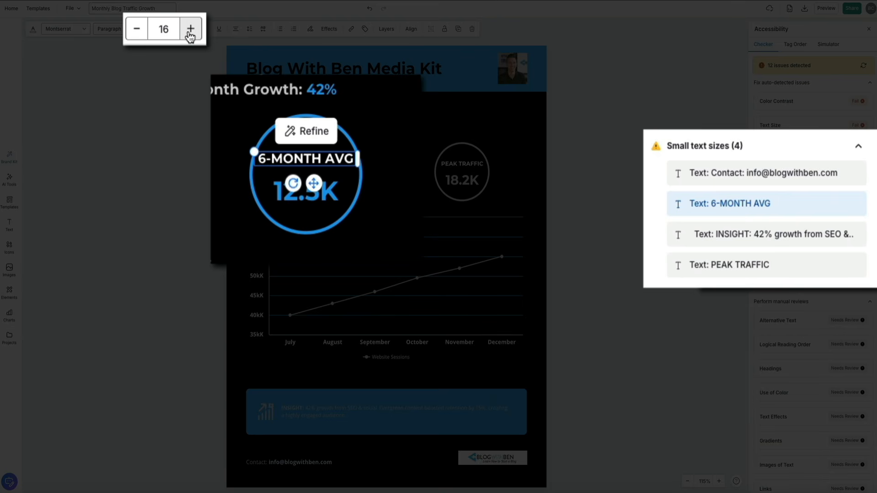
{"action": "left_click", "coordinate": [191, 34]}
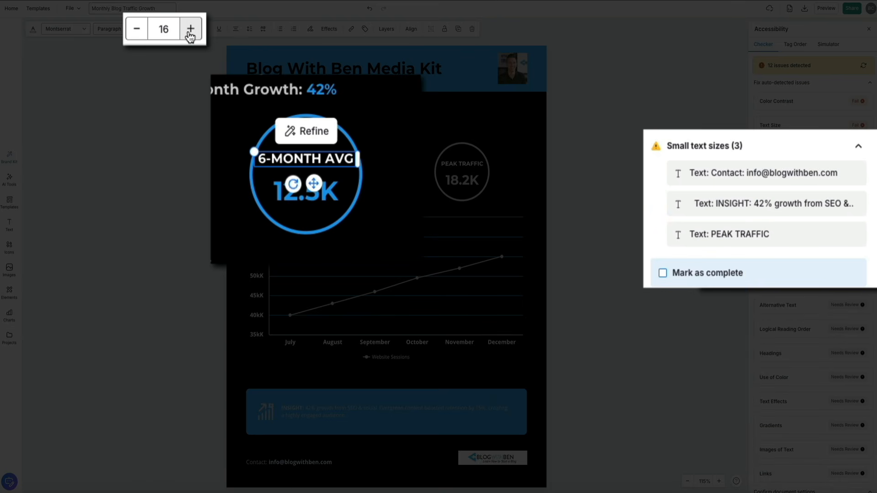
{"action": "left_click", "coordinate": [759, 178]}
{"action": "left_click", "coordinate": [186, 30]}
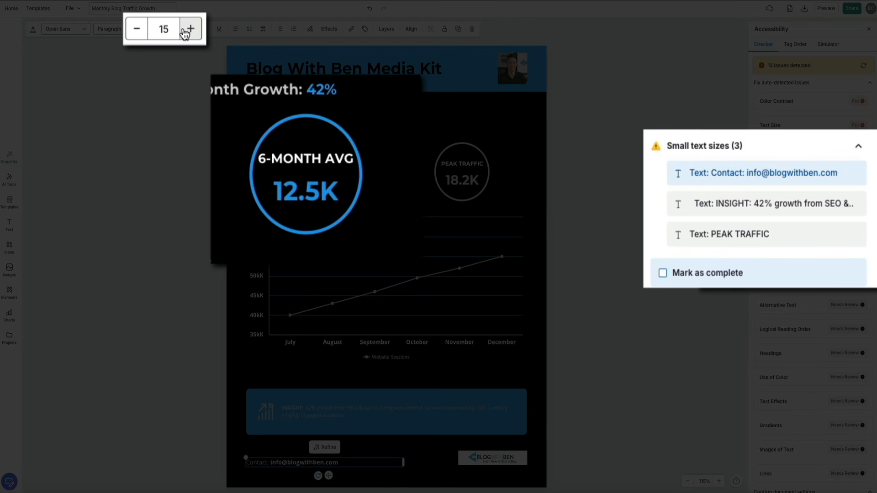
{"action": "left_click", "coordinate": [185, 33]}
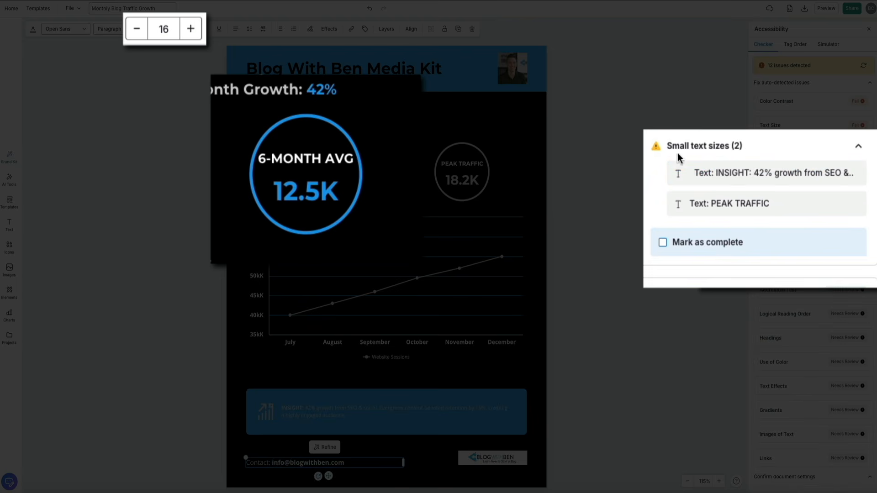
Raise the INSIGHT paragraph and the PEAK TRAFFIC label to font size 16
{"action": "left_click", "coordinate": [807, 190]}
{"action": "left_click", "coordinate": [179, 30]}
{"action": "left_click", "coordinate": [178, 30]}
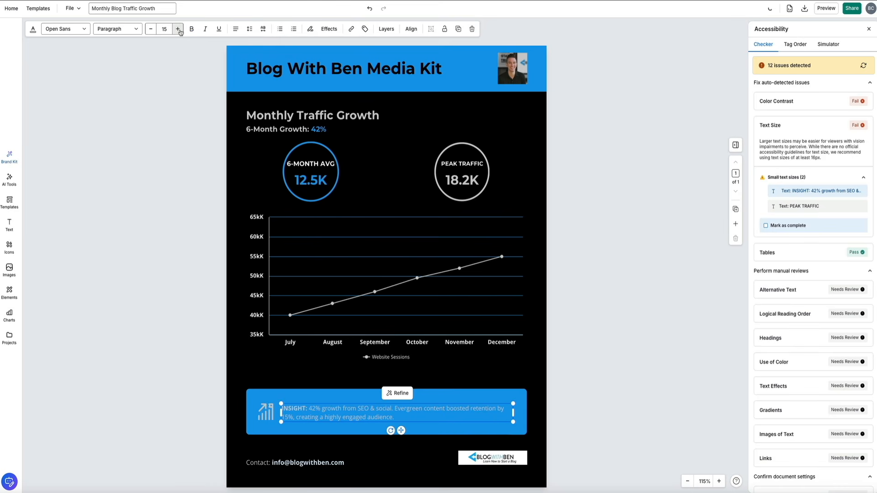
{"action": "left_click", "coordinate": [179, 30]}
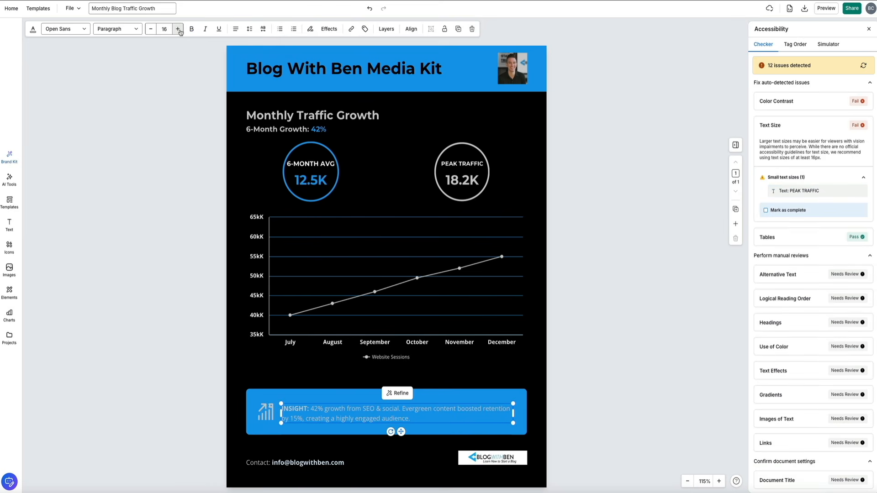
{"action": "left_click", "coordinate": [809, 191]}
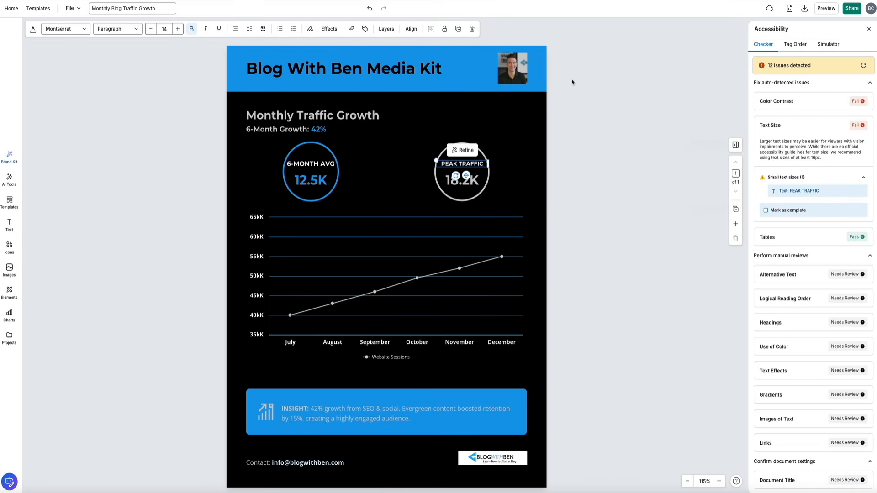
{"action": "left_click", "coordinate": [178, 29]}
{"action": "left_click", "coordinate": [178, 30]}
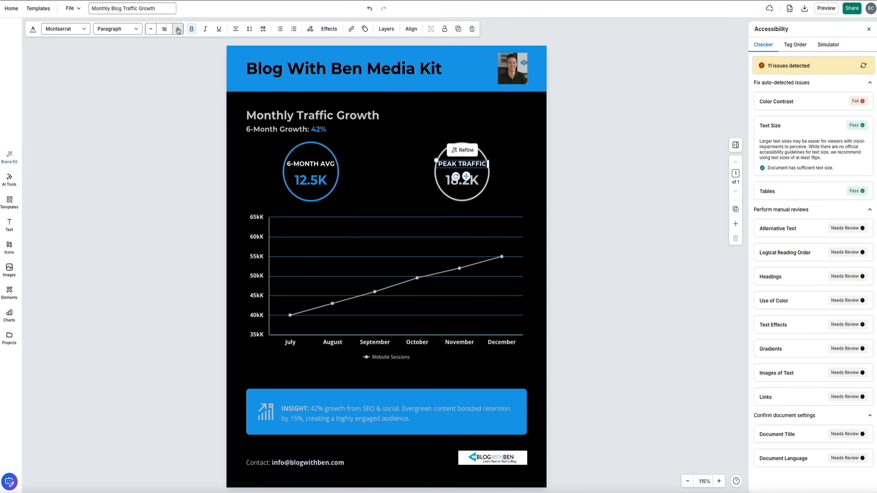
Slightly enlarge the PEAK TRAFFIC and 6-MONTH AVG stat circles to fit the bigger text
{"action": "left_click", "coordinate": [408, 168]}
{"action": "left_click", "coordinate": [465, 143]}
{"action": "left_click_drag", "start_coordinate": [489, 144], "coordinate": [493, 140]}
{"action": "left_click", "coordinate": [334, 149]}
{"action": "left_click_drag", "start_coordinate": [339, 142], "coordinate": [338, 147]}
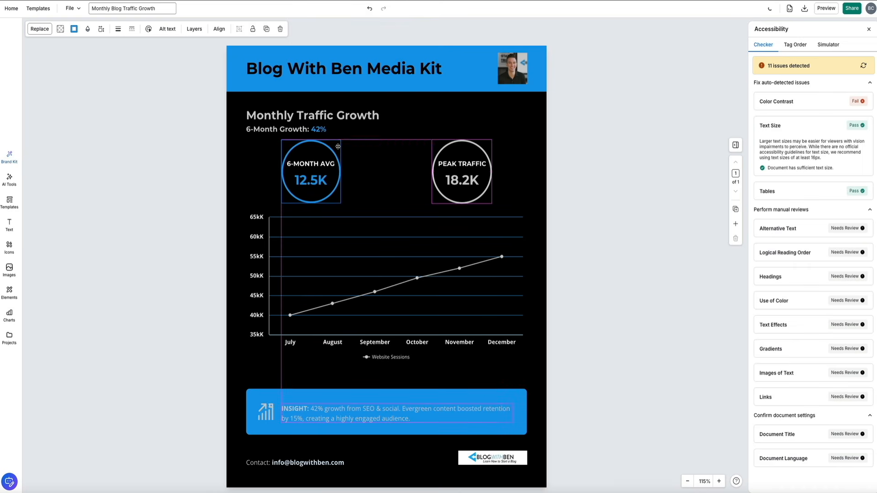
{"action": "left_click", "coordinate": [320, 115]}
{"action": "left_click", "coordinate": [609, 131]}
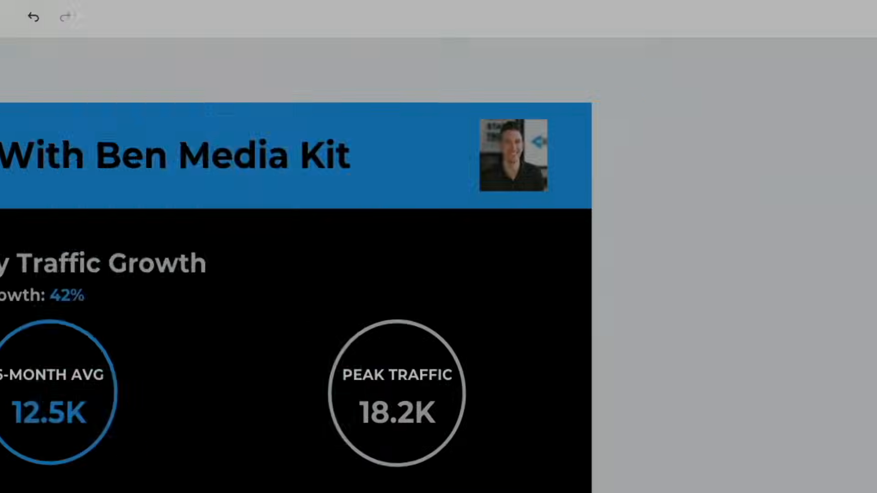
Download the media kit in PDF format
{"action": "left_click", "coordinate": [682, 45]}
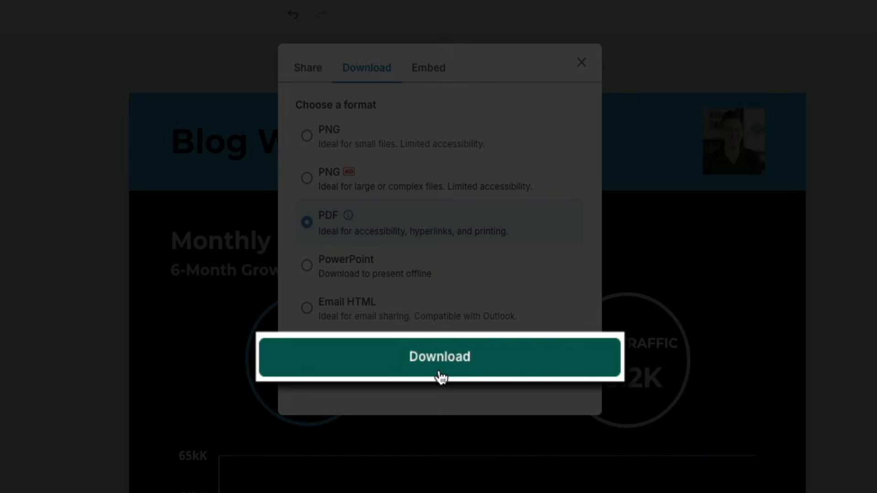
{"action": "left_click", "coordinate": [440, 375]}
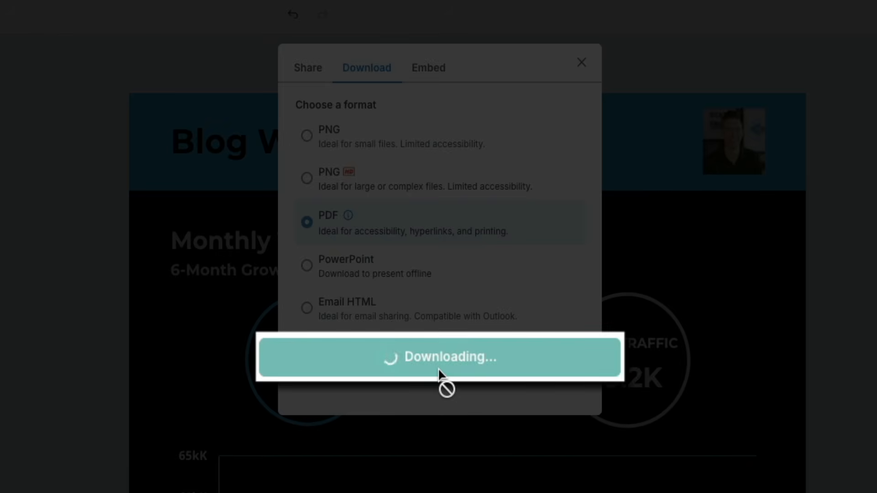